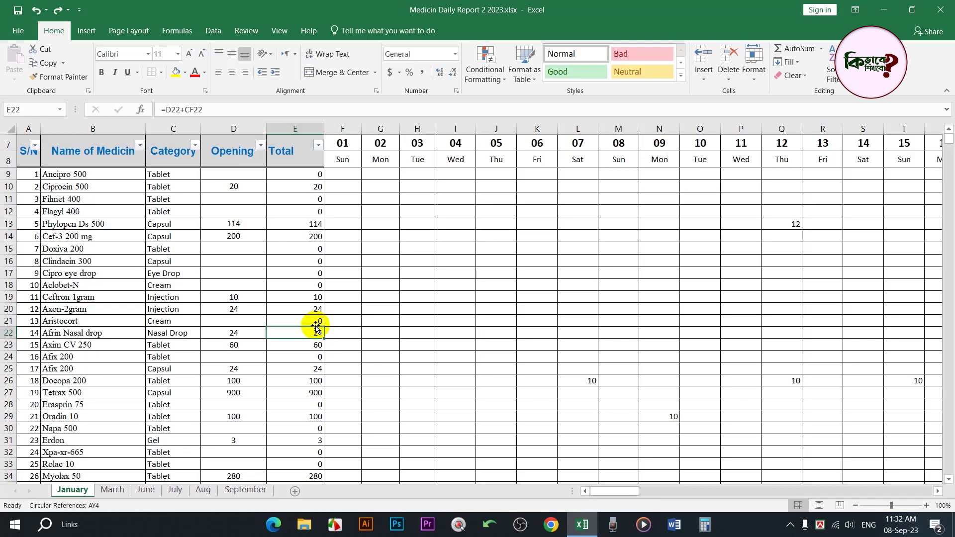
Select the Name of Medicin column B and review the Data tab's sort and filter tools
left_click(149, 199)
left_click(80, 248)
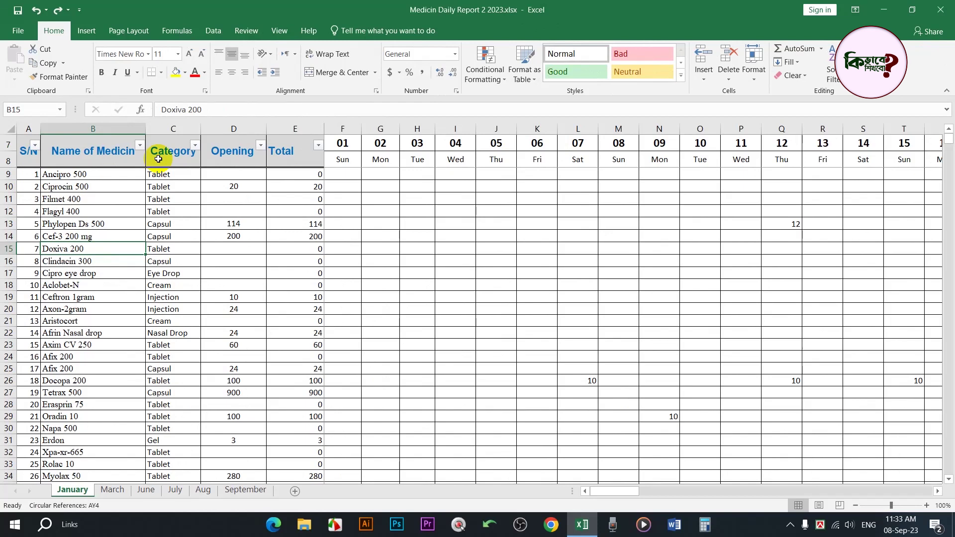
left_click(82, 129)
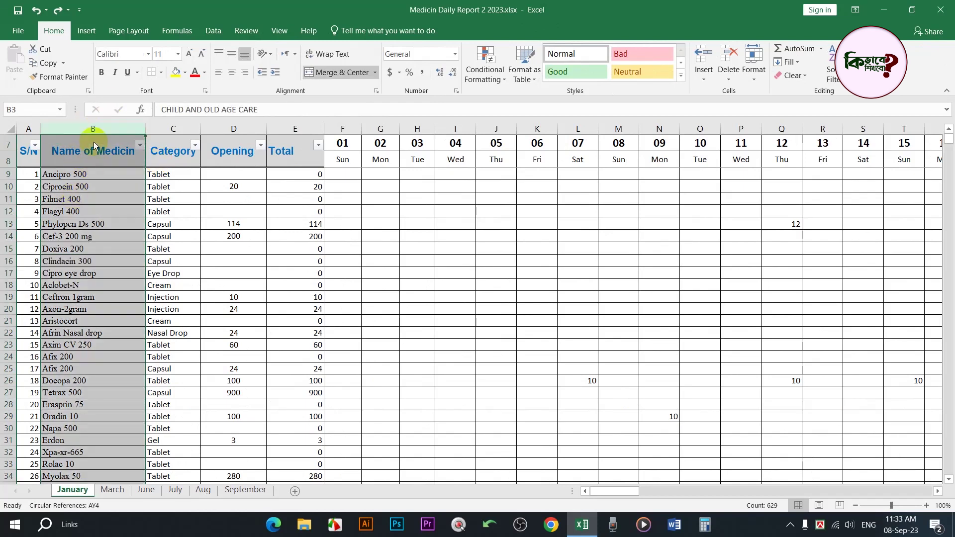
left_click(216, 31)
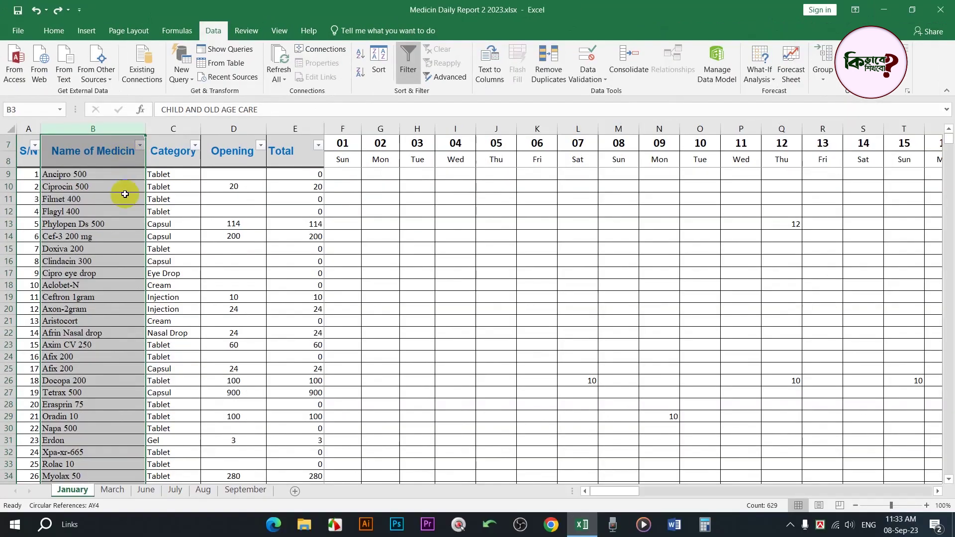
left_click(130, 199)
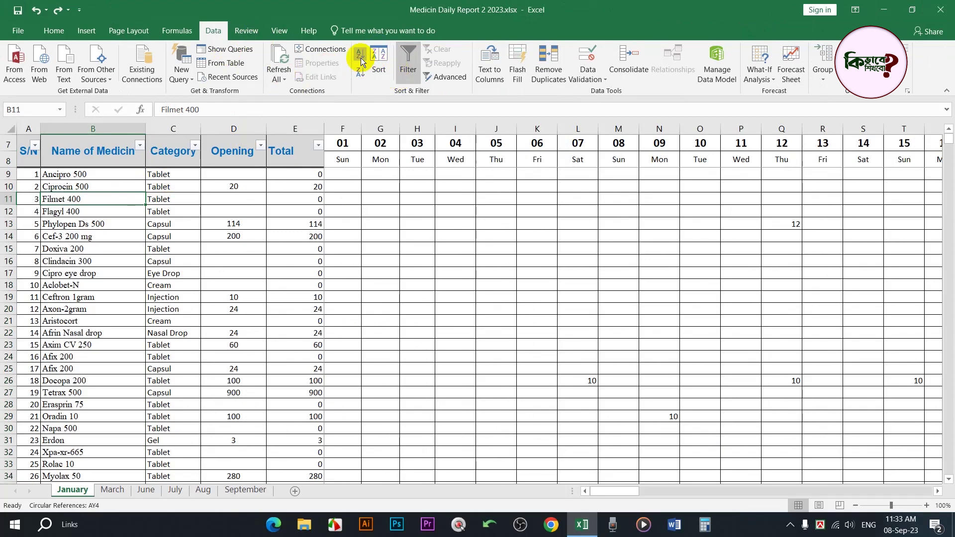
Back on Home, bring up the Name of Medicin filter list with every name still checked
left_click(54, 30)
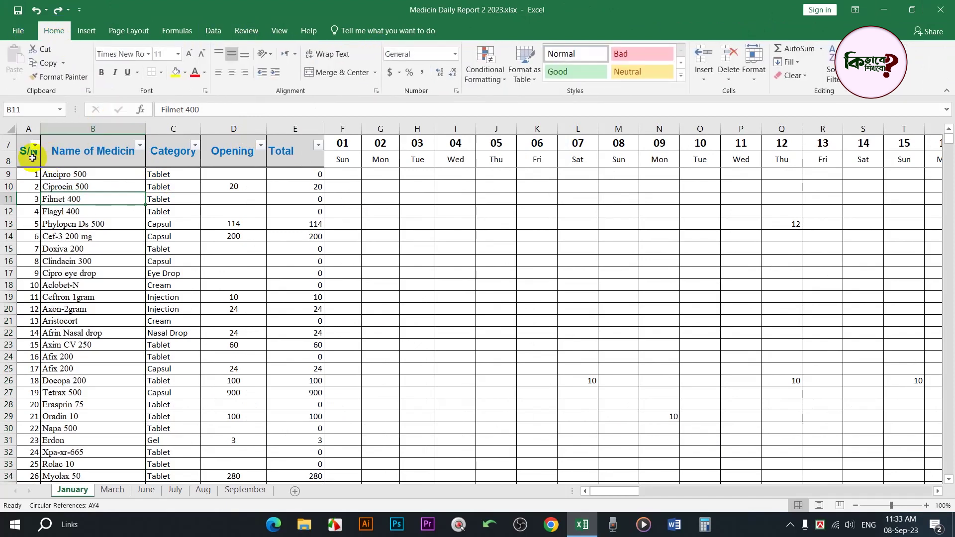
left_click_drag(26, 150, 288, 153)
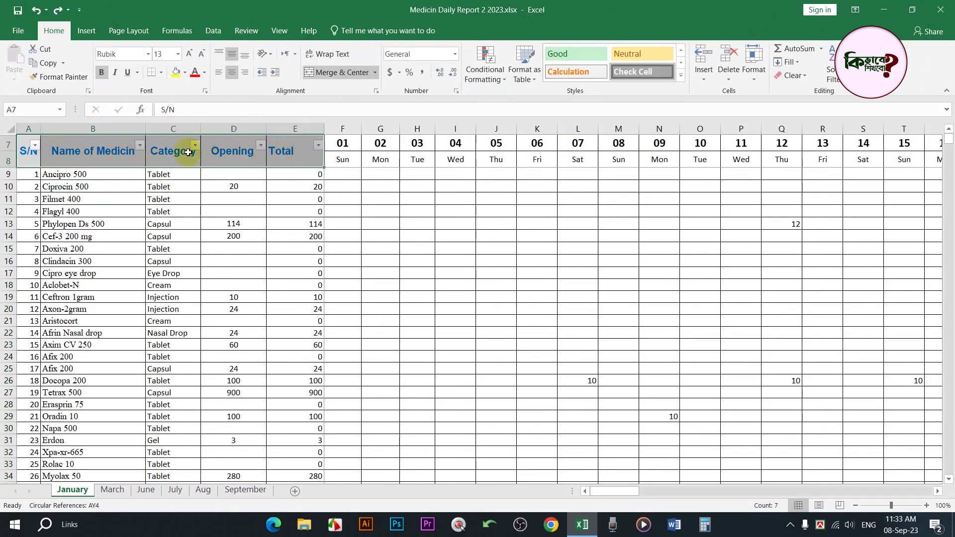
left_click(121, 174)
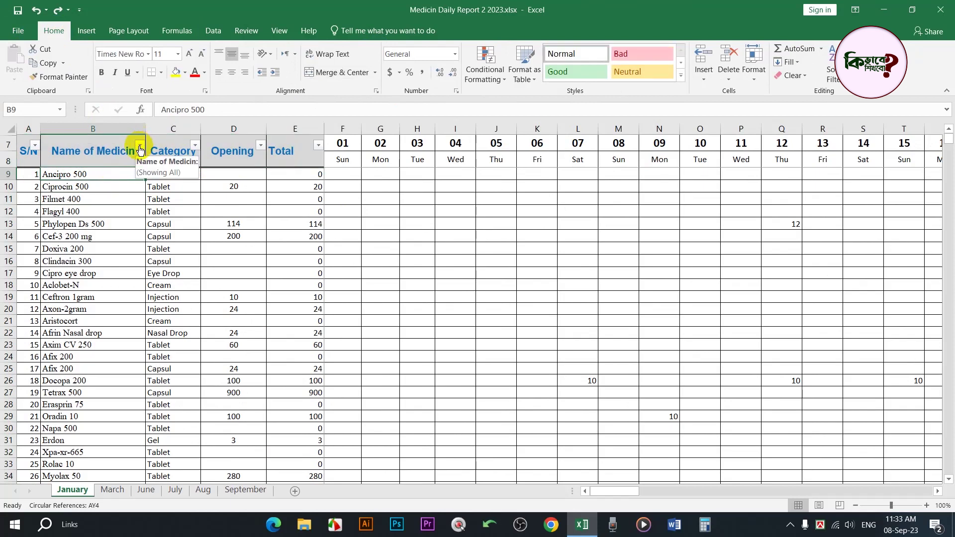
left_click(140, 145)
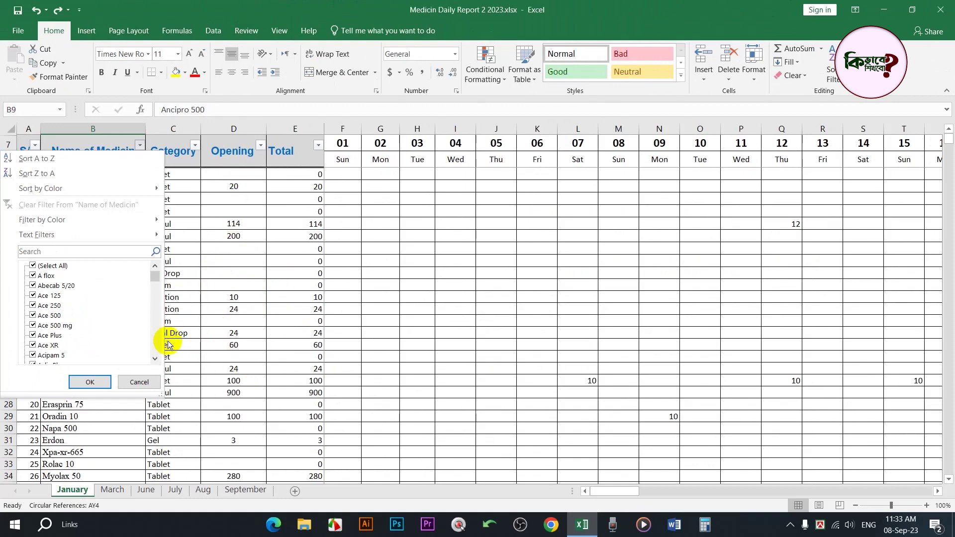
key("Escape")
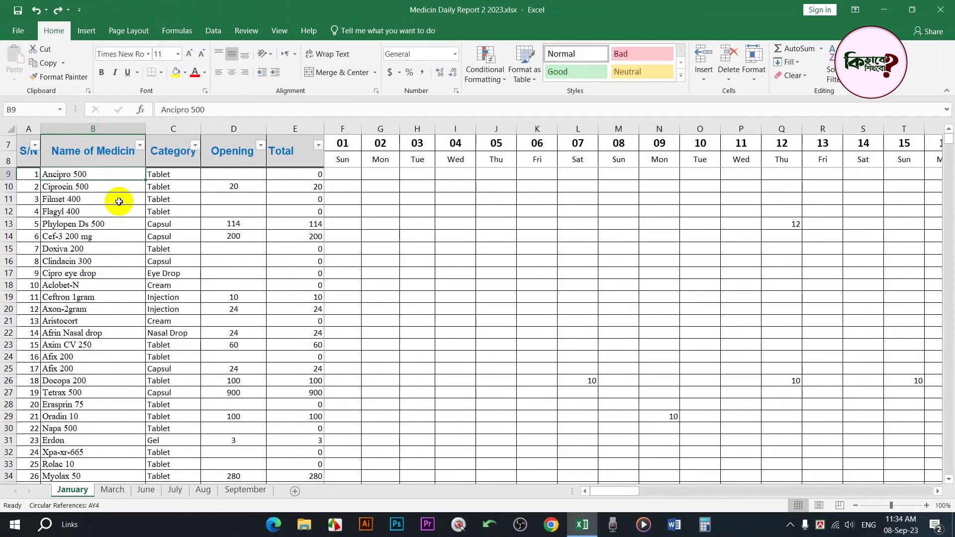
left_click_drag(238, 178, 890, 358)
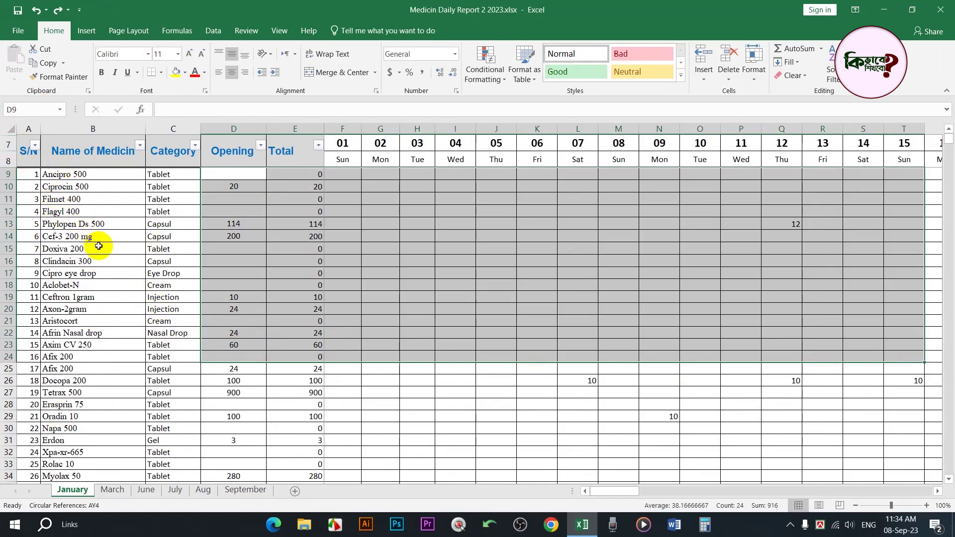
left_click(102, 281)
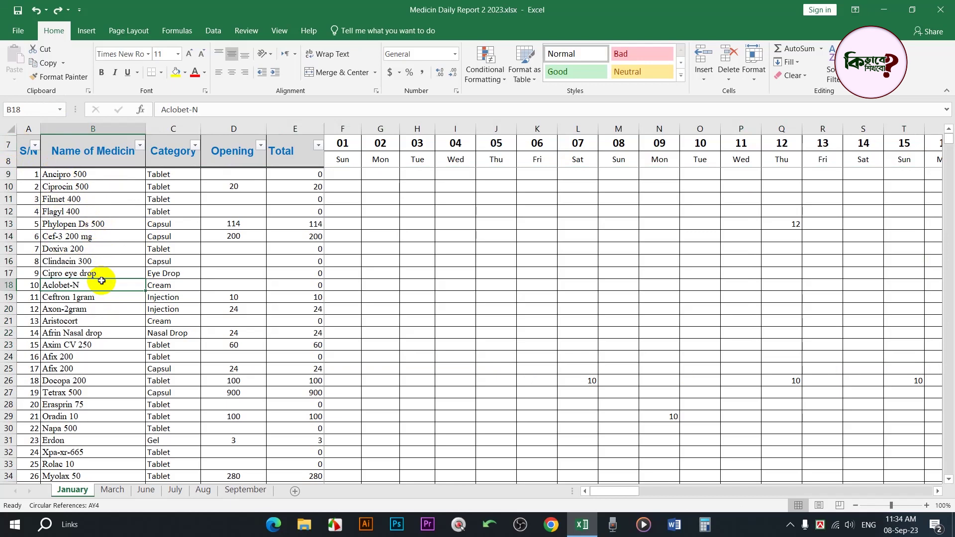
left_click(138, 335)
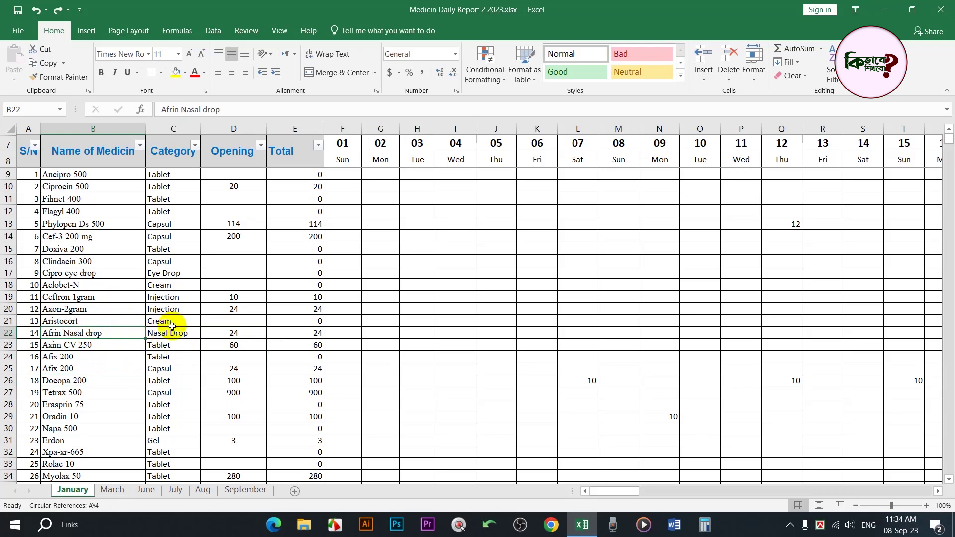
mouse_move(79, 334)
left_mouse_down()
mouse_move(268, 335)
mouse_move(258, 334)
left_mouse_up()
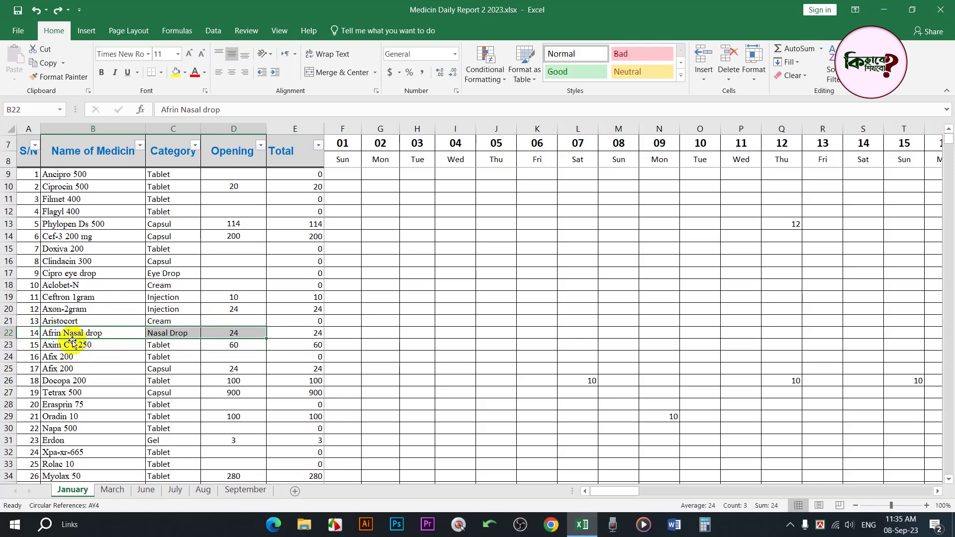
left_click(229, 334)
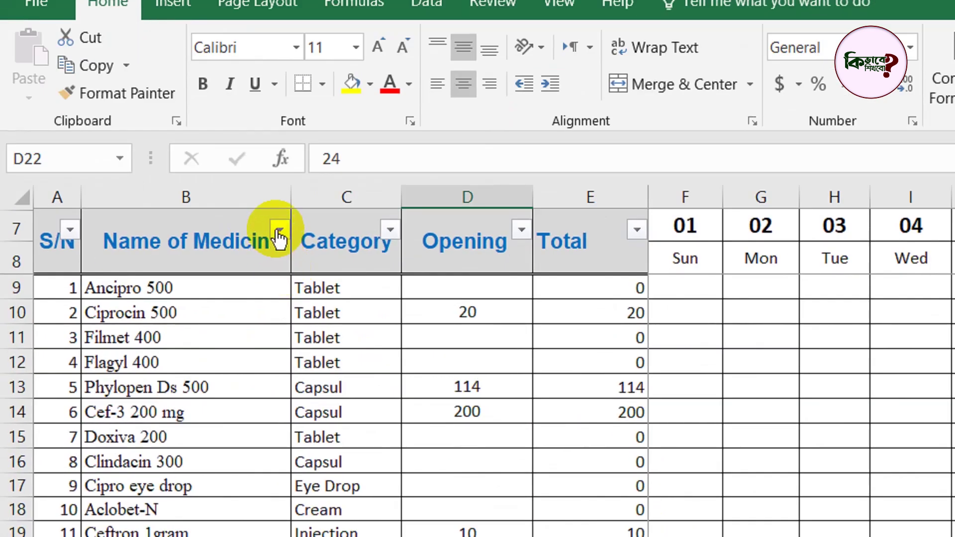
left_click(140, 145)
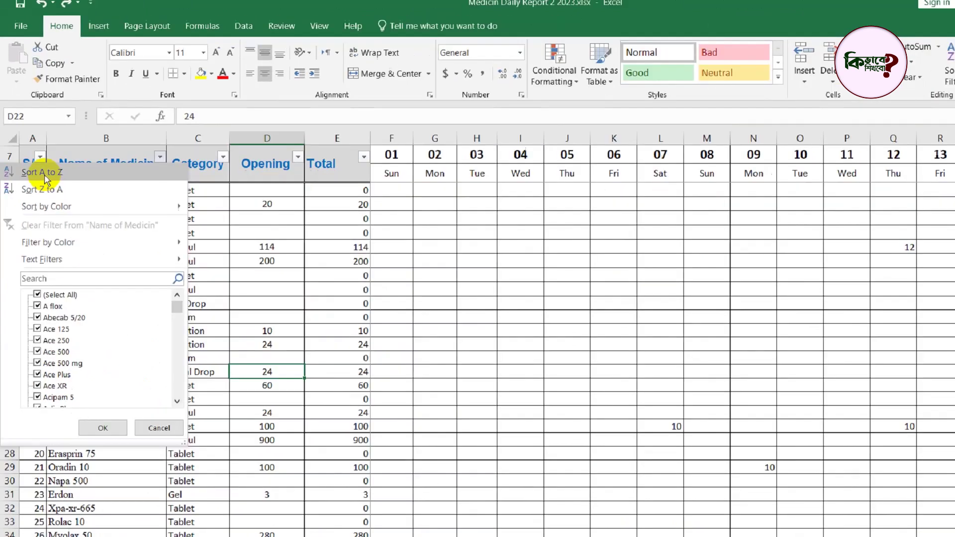
Sort the medicine list A to Z by Name of Medicin and scroll through the result
left_click(78, 261)
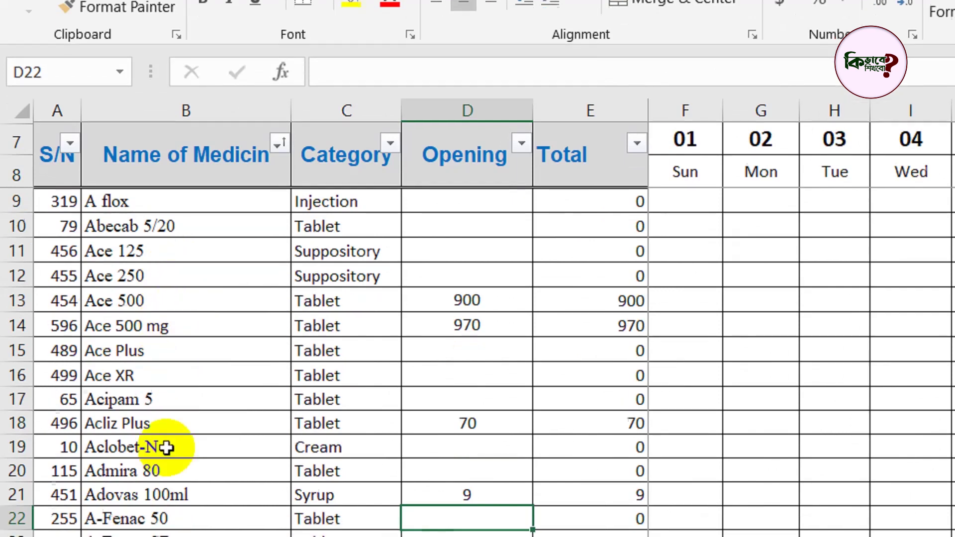
scroll(169, 442, "down", 4)
scroll(182, 438, "down", 4)
scroll(182, 418, "down", 6)
scroll(182, 422, "down", 6)
scroll(182, 423, "down", 6)
scroll(182, 404, "down", 5)
scroll(180, 404, "down", 5)
scroll(180, 404, "down", 2)
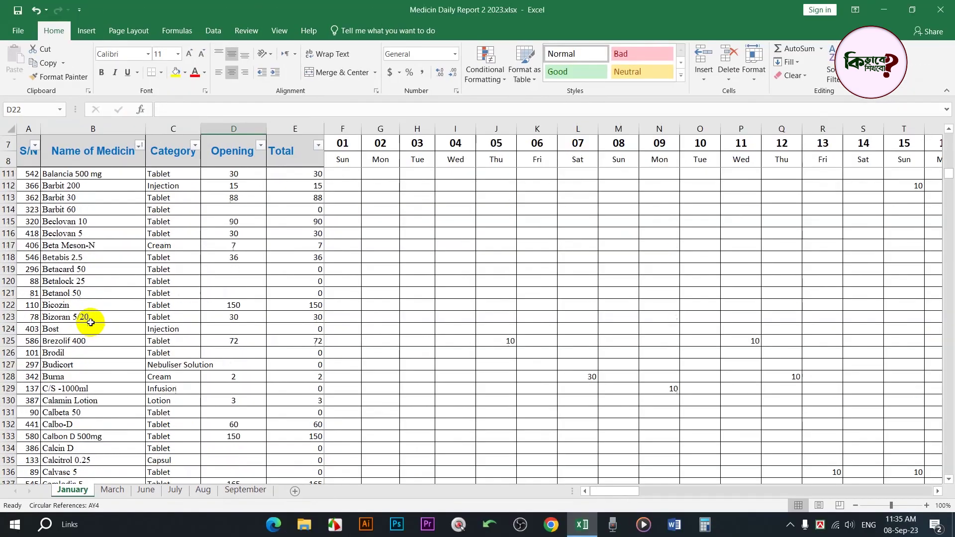
scroll(91, 322, "up", 12)
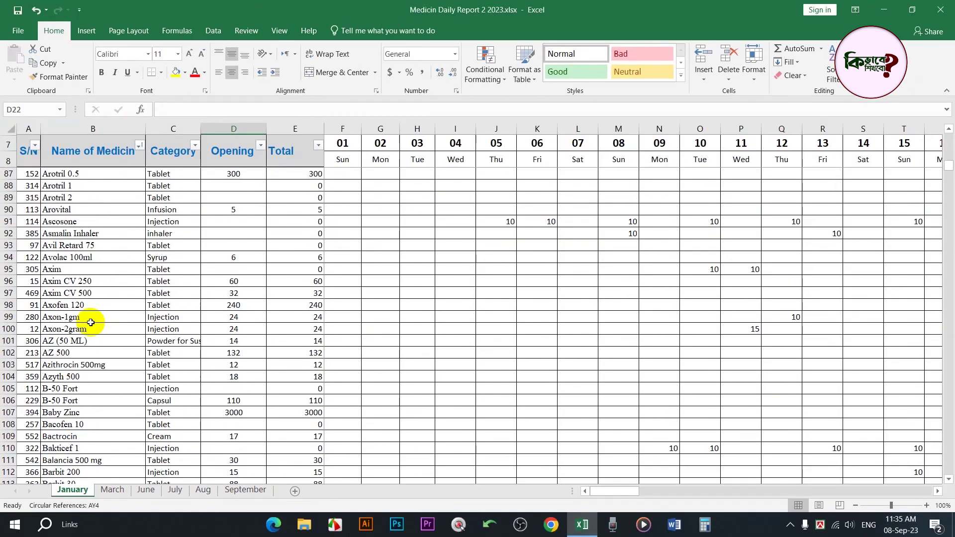
scroll(90, 322, "up", 1)
scroll(91, 322, "up", 2)
scroll(90, 320, "up", 5)
scroll(91, 319, "up", 7)
scroll(90, 319, "up", 7)
scroll(91, 319, "up", 4)
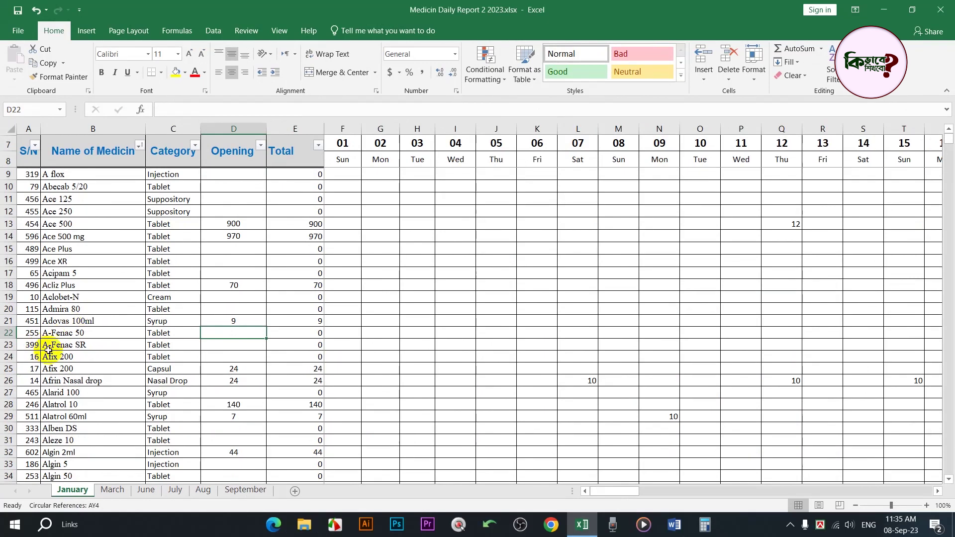
Select row 26 (Afrin Nasal drop), then the first S/N cell A9 with its out-of-sequence number
left_click(59, 380)
left_click(9, 381)
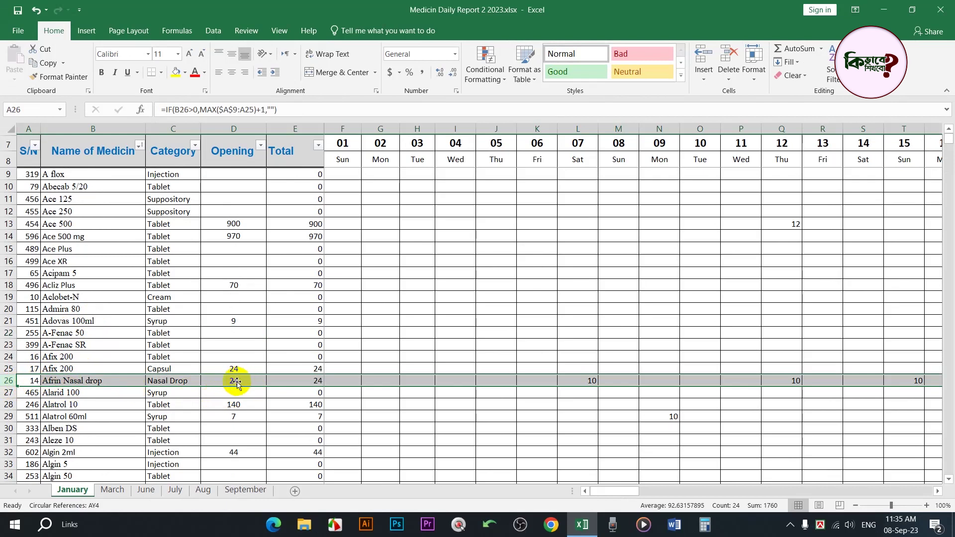
scroll(142, 315, "down", 3)
scroll(143, 315, "down", 1)
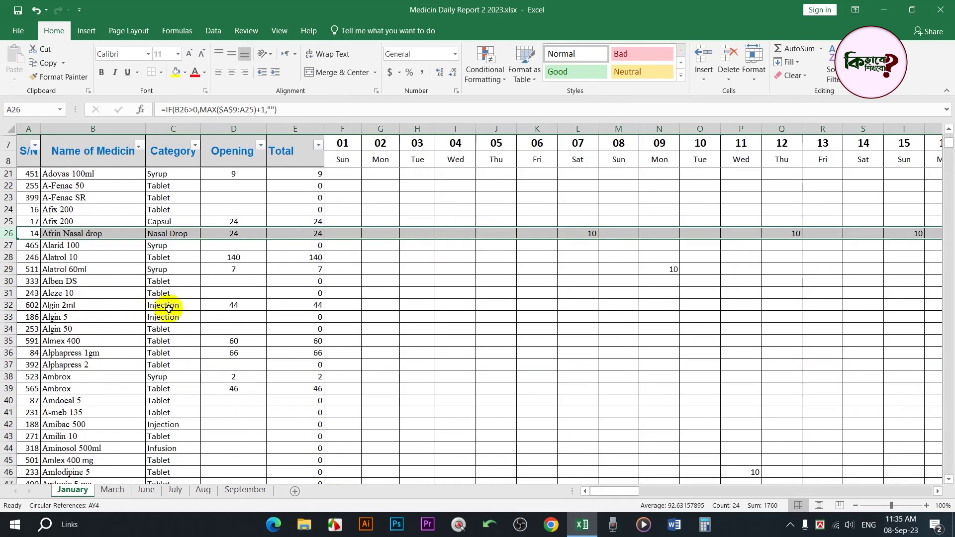
scroll(156, 305, "up", 4)
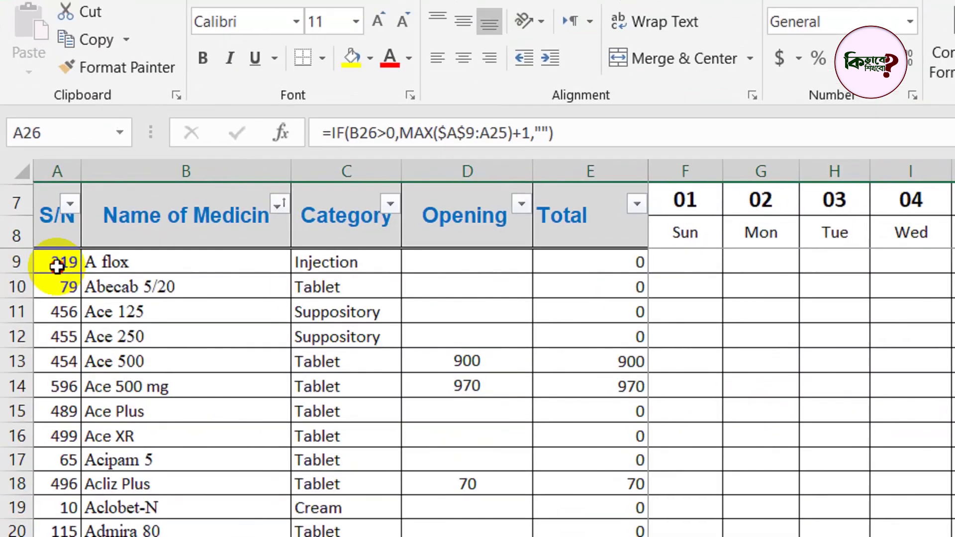
left_click(28, 174)
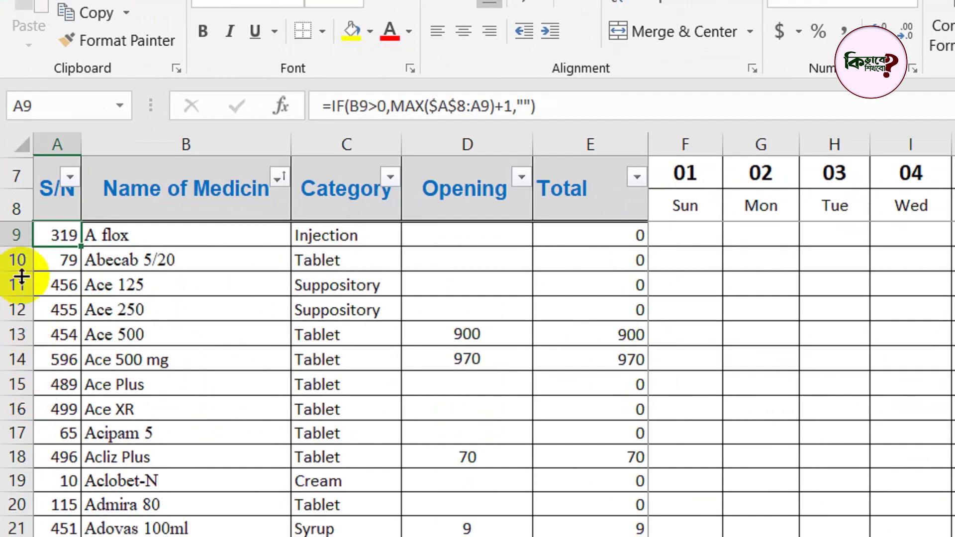
Undo the A-to-Z sort and delete the old numbering formula from cell A9
left_click(50, 260)
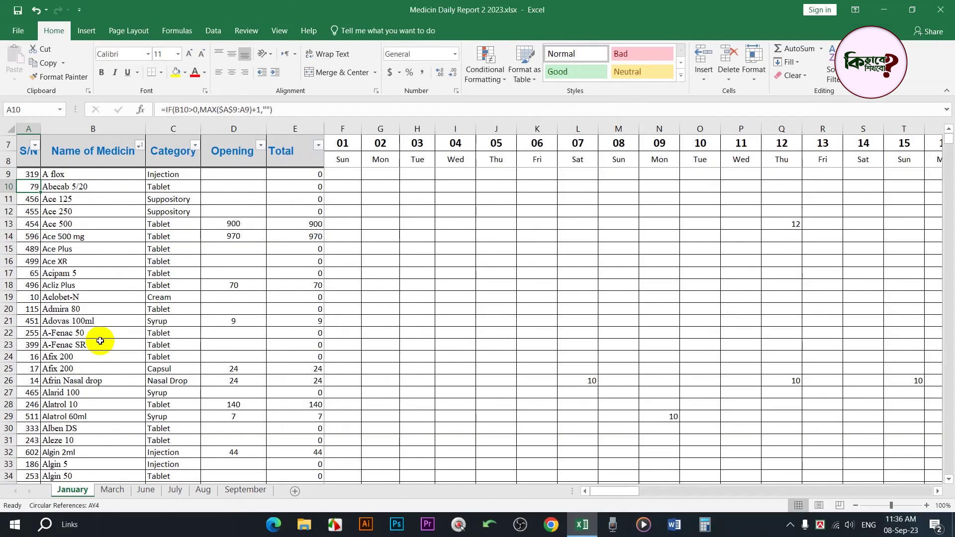
key("ctrl+z")
left_click(132, 258)
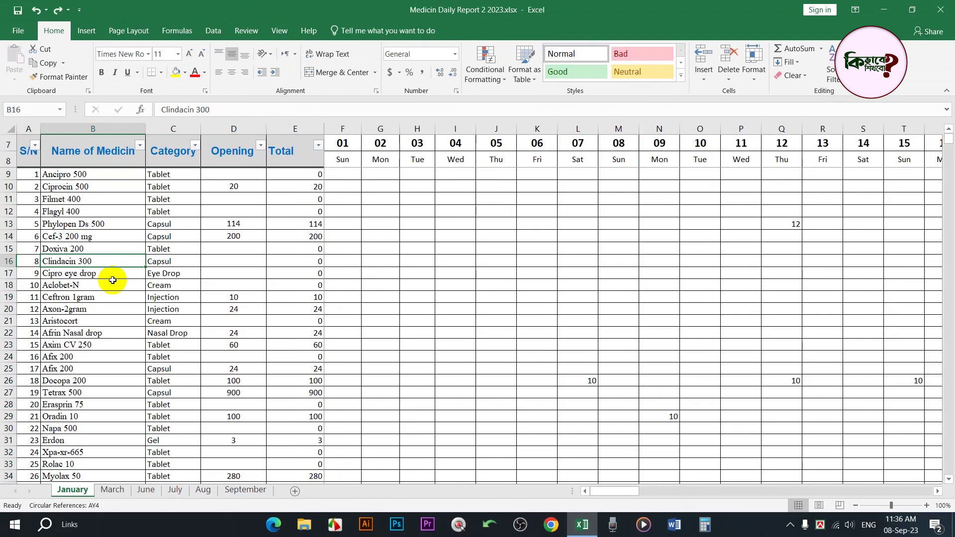
left_click(39, 173)
key("Delete")
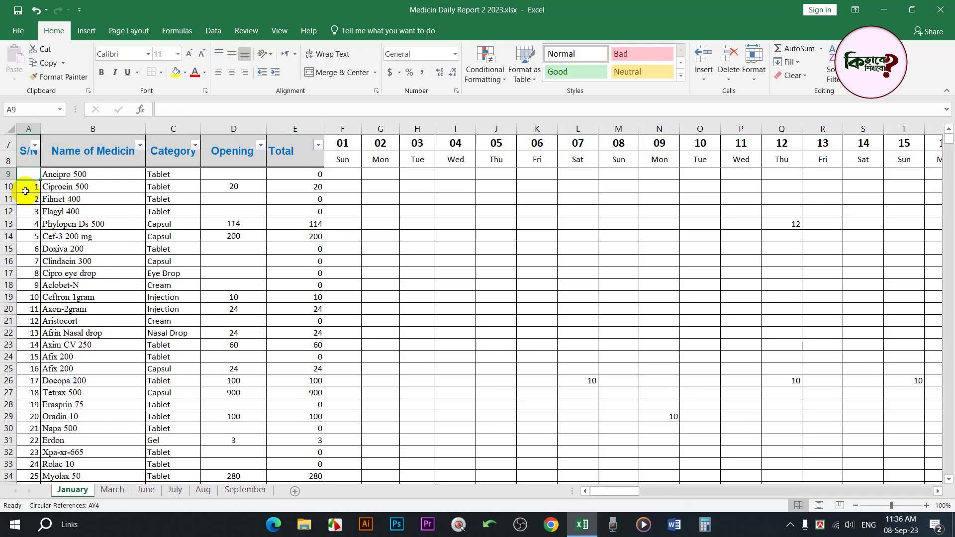
In A9, start typing =IF(B9="","",AGGREGATE( and pick 3 - COUNTA as its function
type("=")
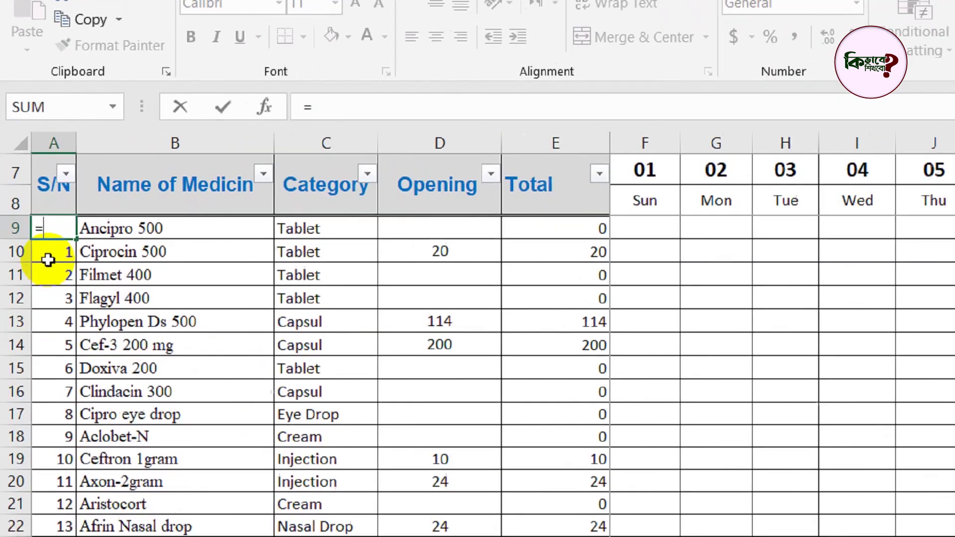
type("if")
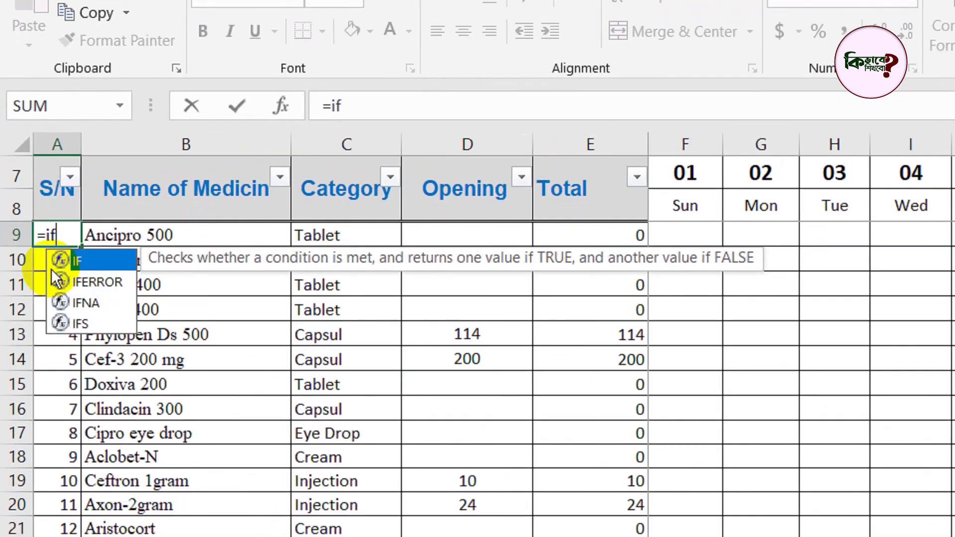
key("Tab")
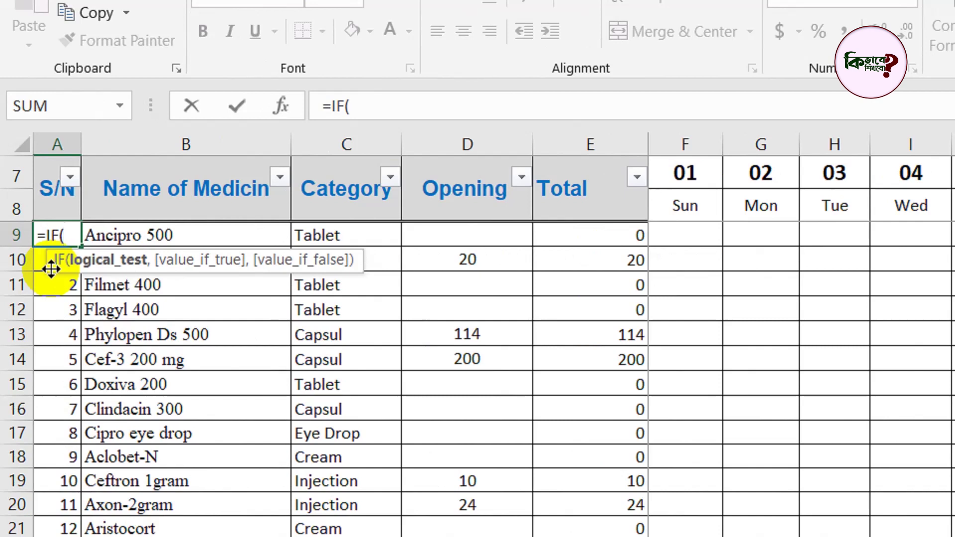
left_click(131, 230)
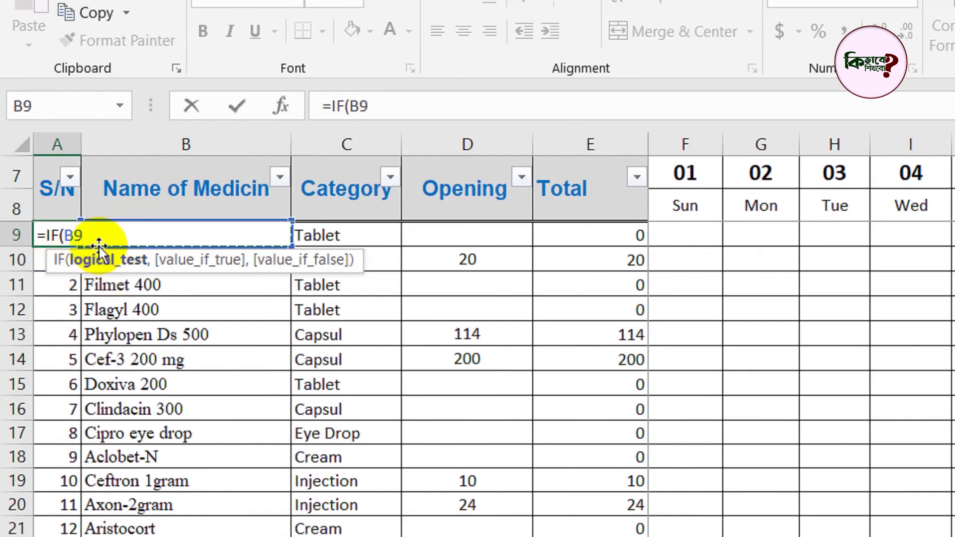
type("=\"")
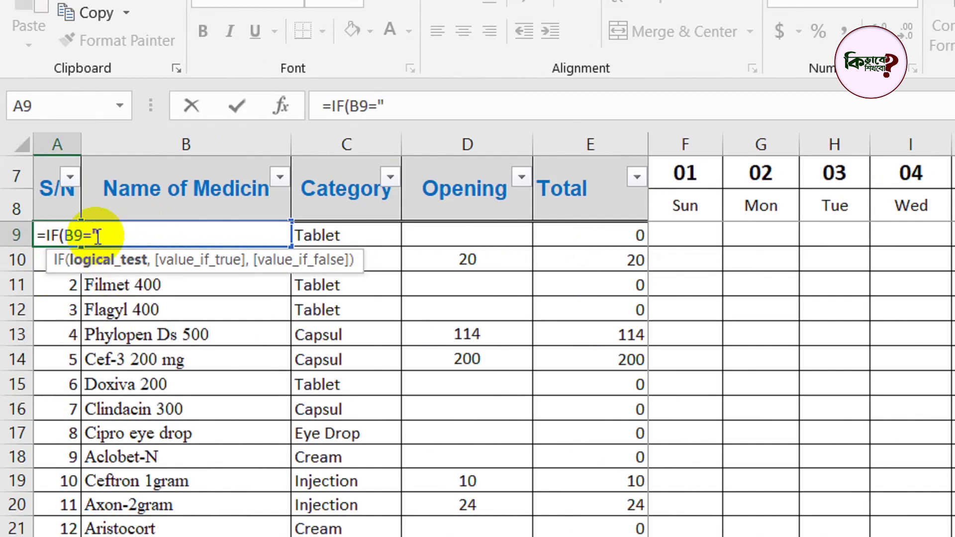
type("\"")
type(",")
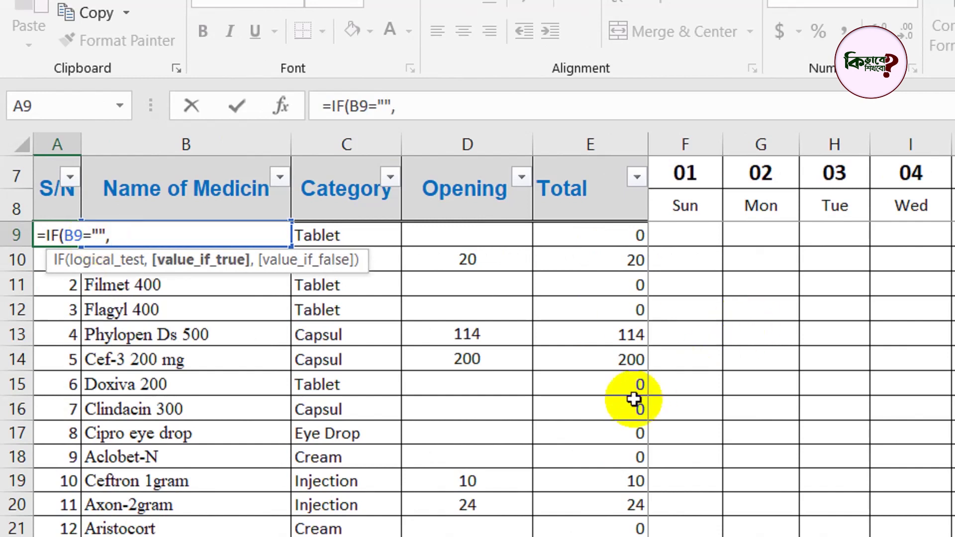
type("\"\"")
type(",")
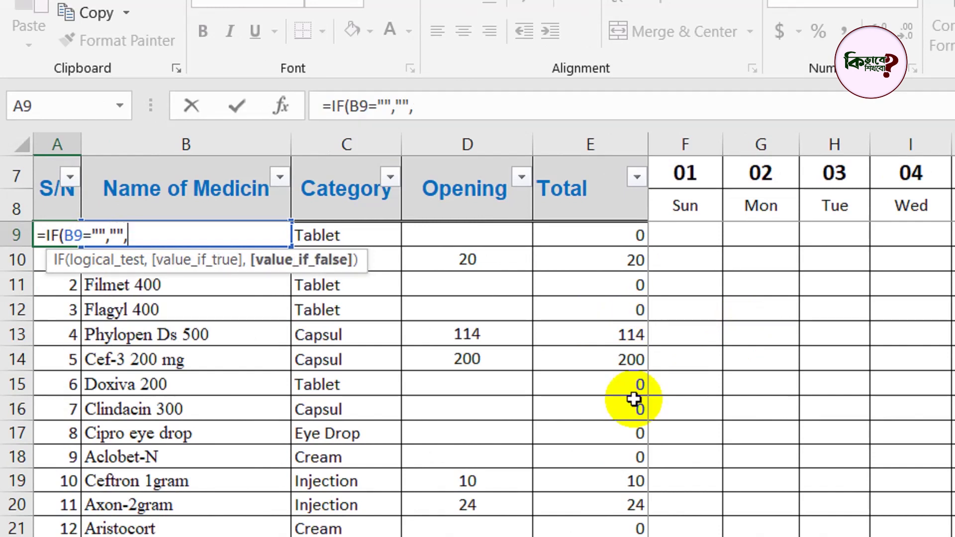
type("agree")
key("BackSpace")
key("BackSpace")
key("BackSpace")
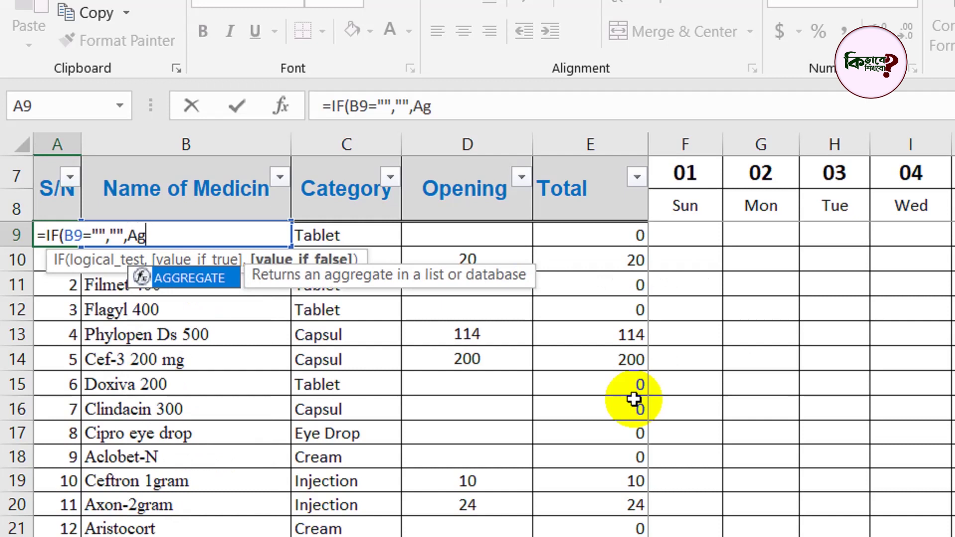
key("Tab")
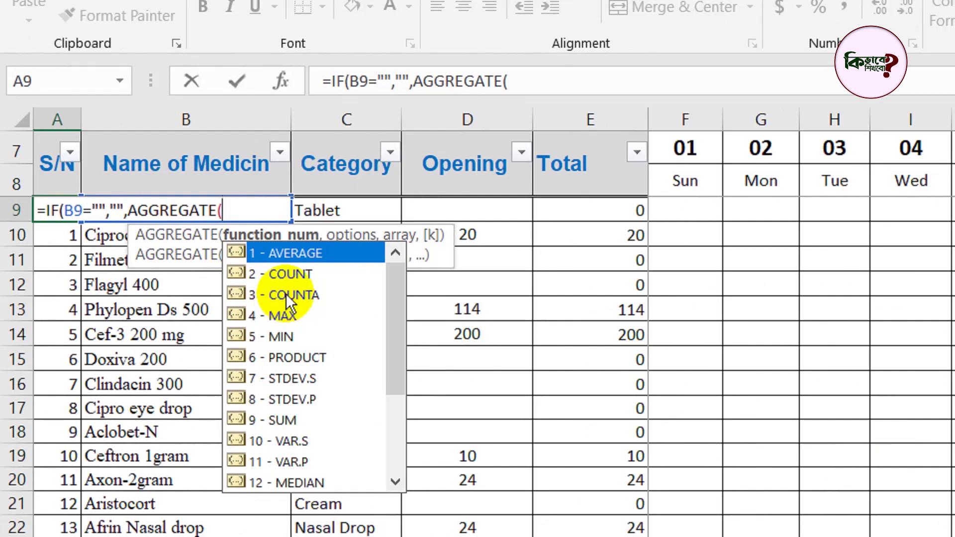
double_click(285, 294)
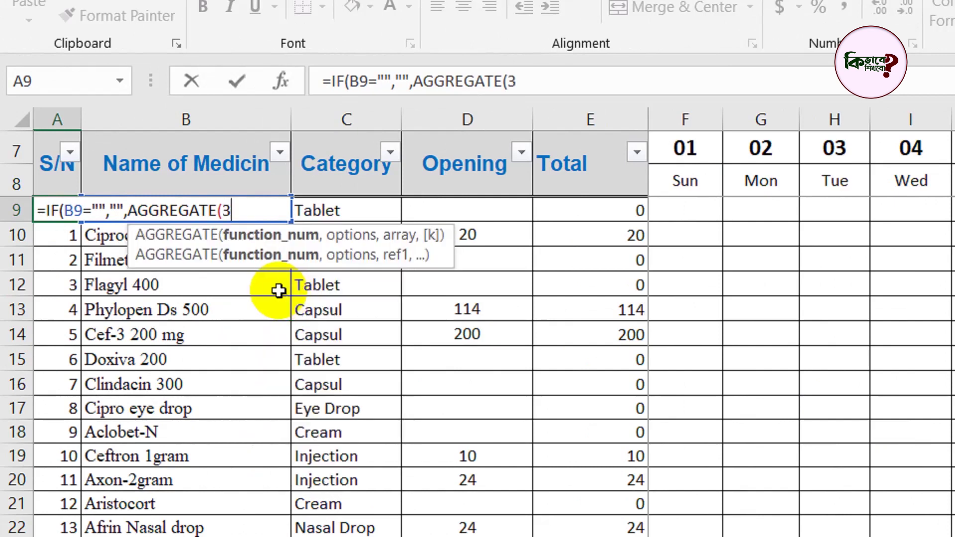
Add option 7 (ignore hidden rows and error values) as the AGGREGATE's second argument
type(",")
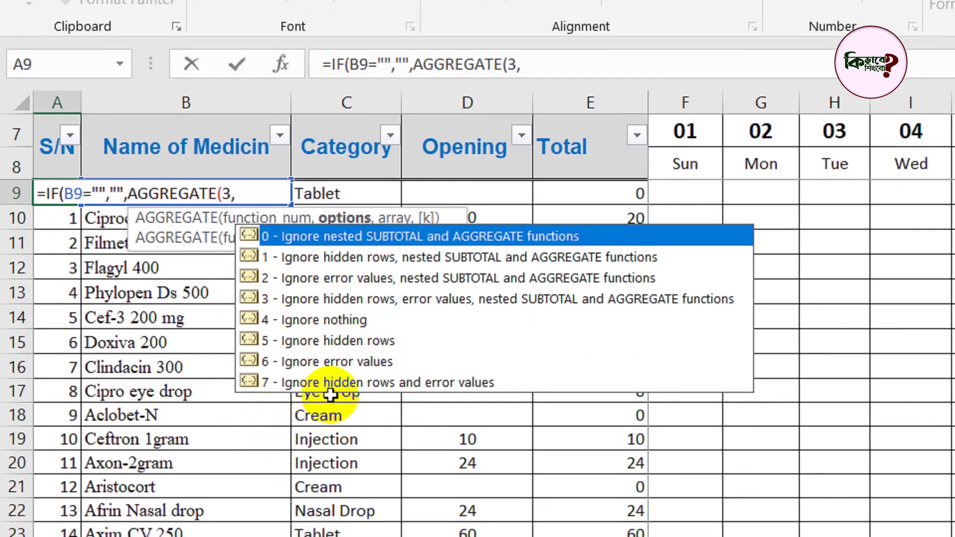
left_click(279, 383)
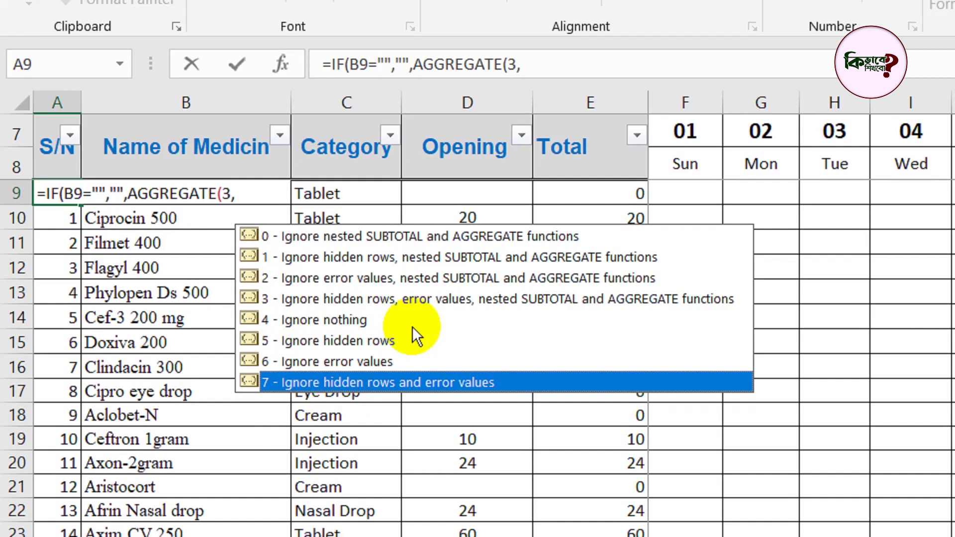
double_click(357, 382)
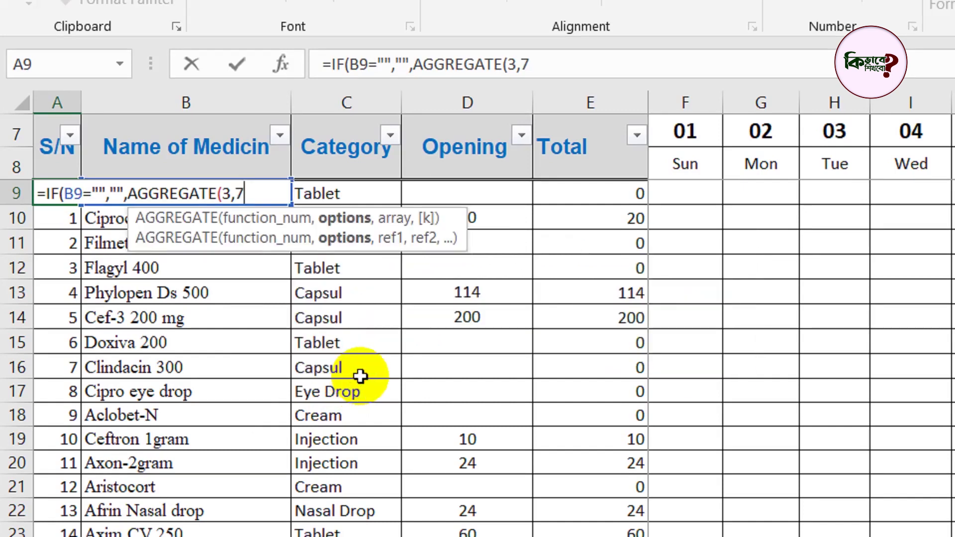
type(",")
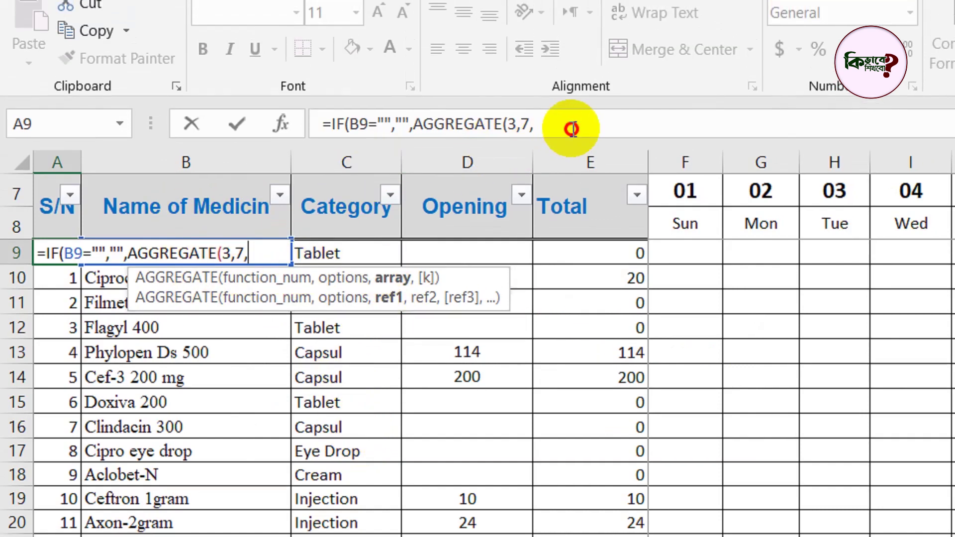
Finish the formula as =IF(B9="","",AGGREGATE(3,7,$B$9:B9)) so A9 shows 1
left_click(535, 106)
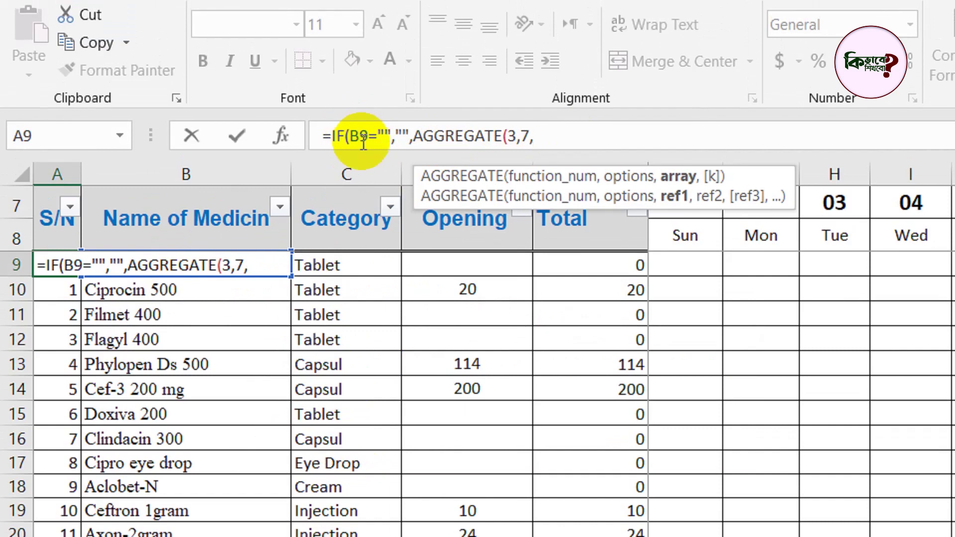
type("B9:B")
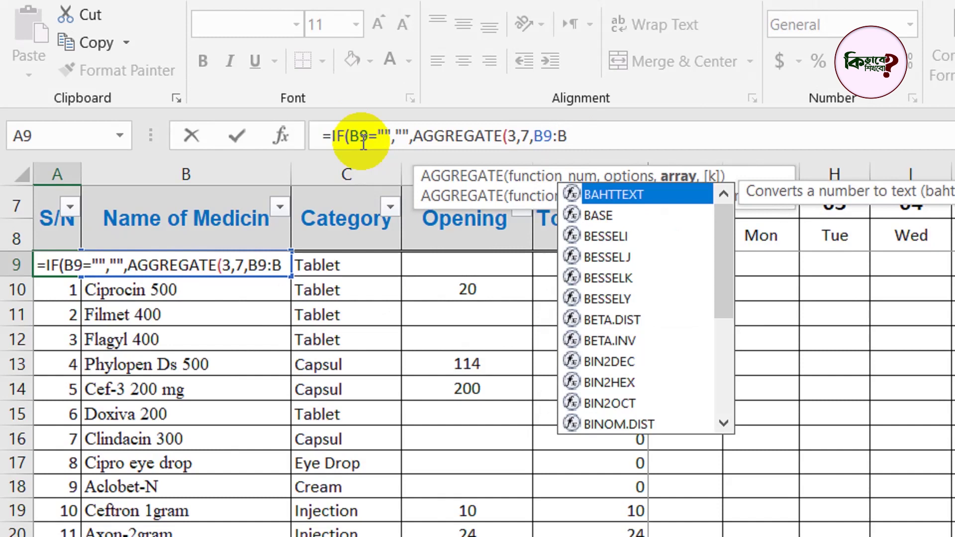
type("9))")
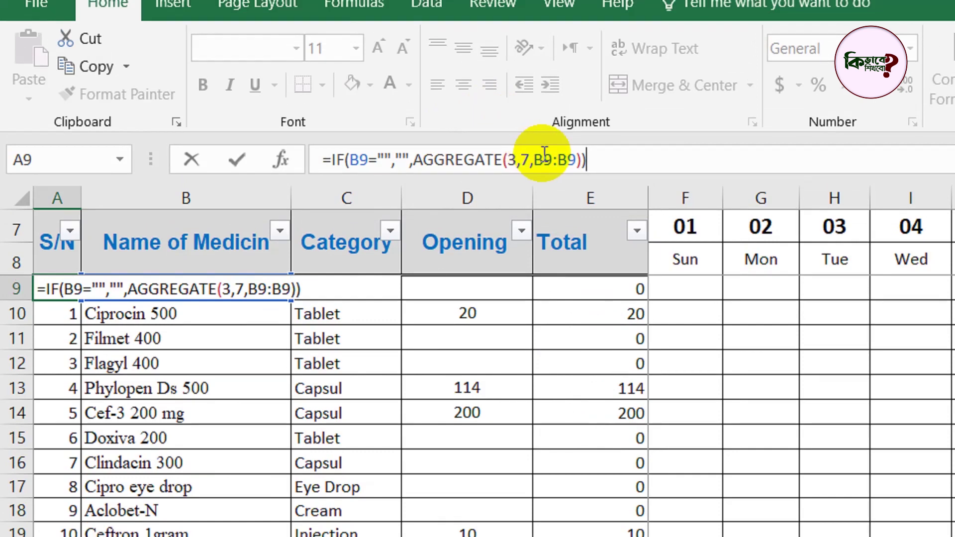
left_click(545, 158)
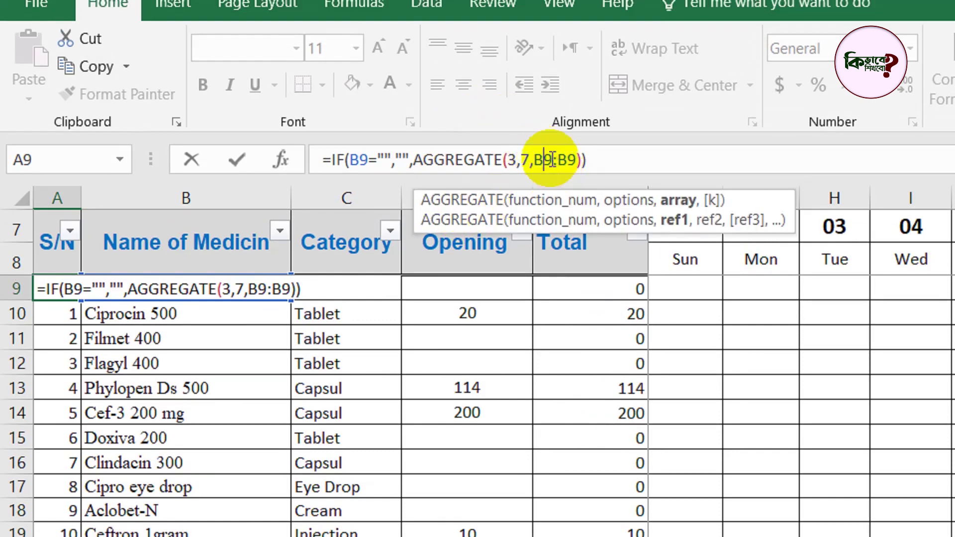
key("F4")
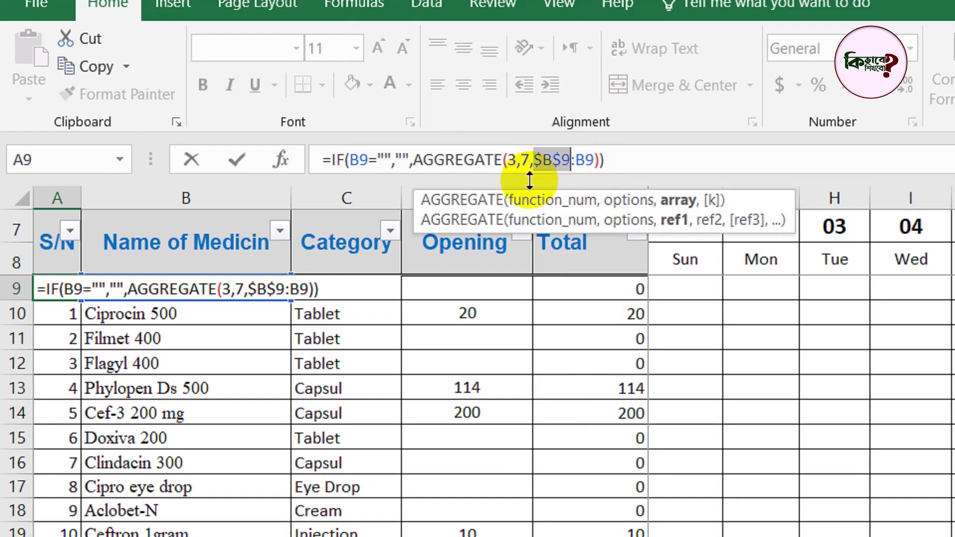
key("Return")
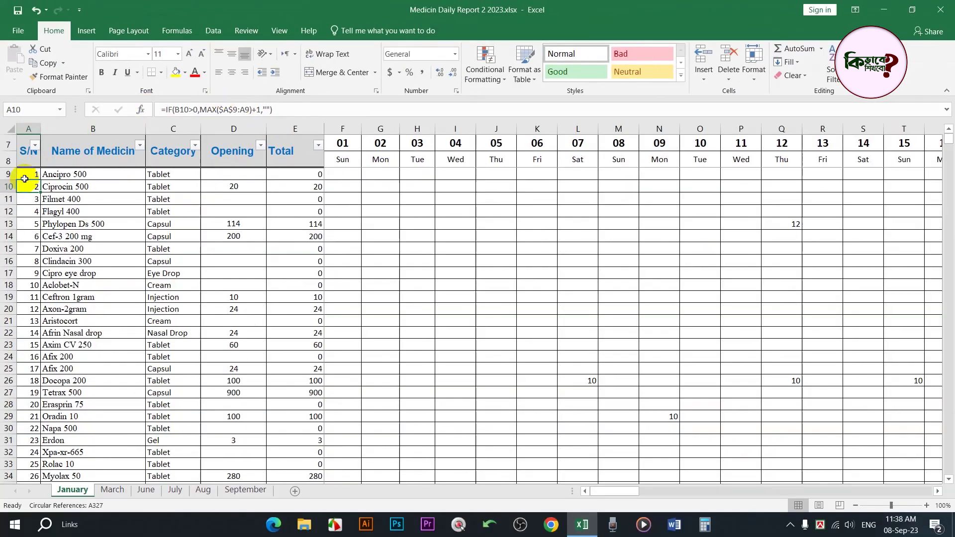
Fill the A9 formula down to row 216, numbering medicines 1 to 208, then return to the top
left_click(30, 175)
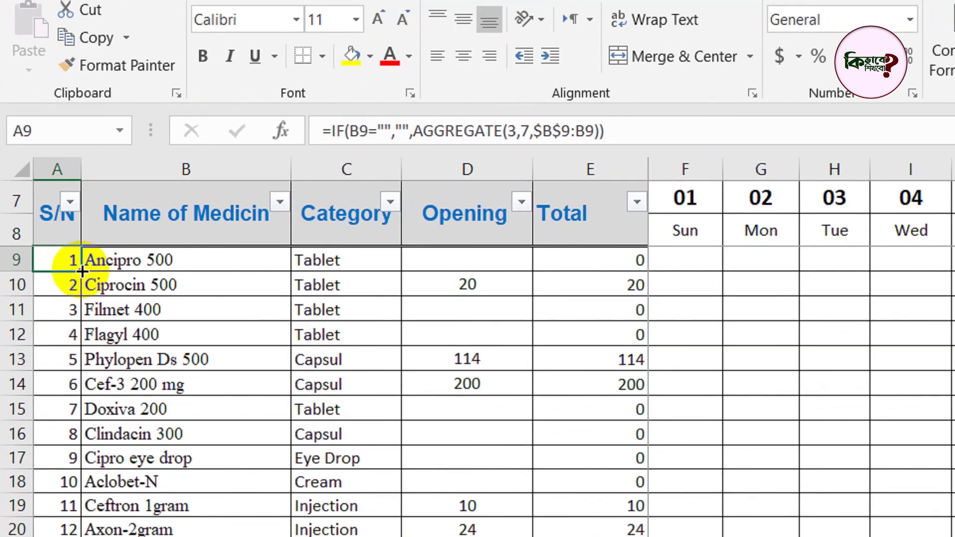
double_click(81, 271)
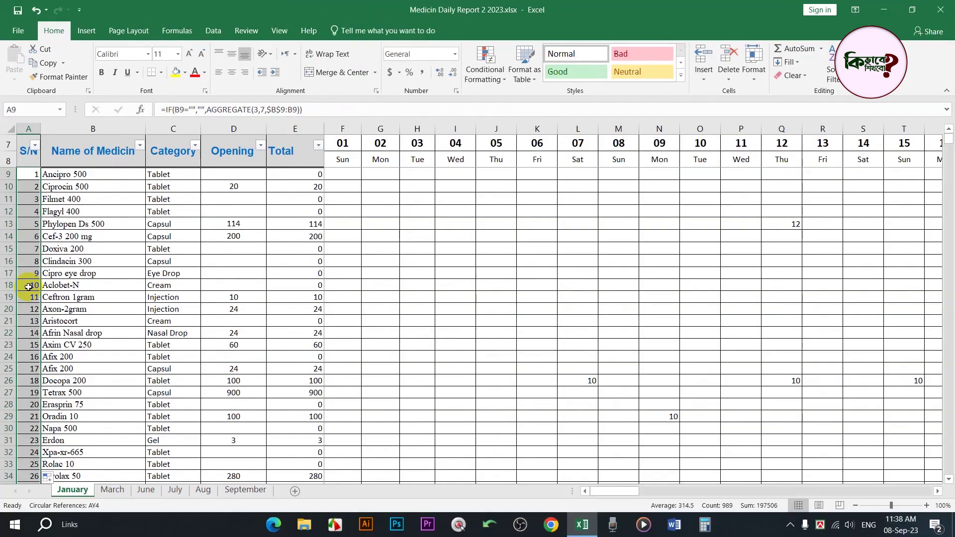
scroll(28, 287, "down", 10)
scroll(58, 320, "down", 10)
scroll(64, 341, "down", 10)
scroll(58, 353, "down", 11)
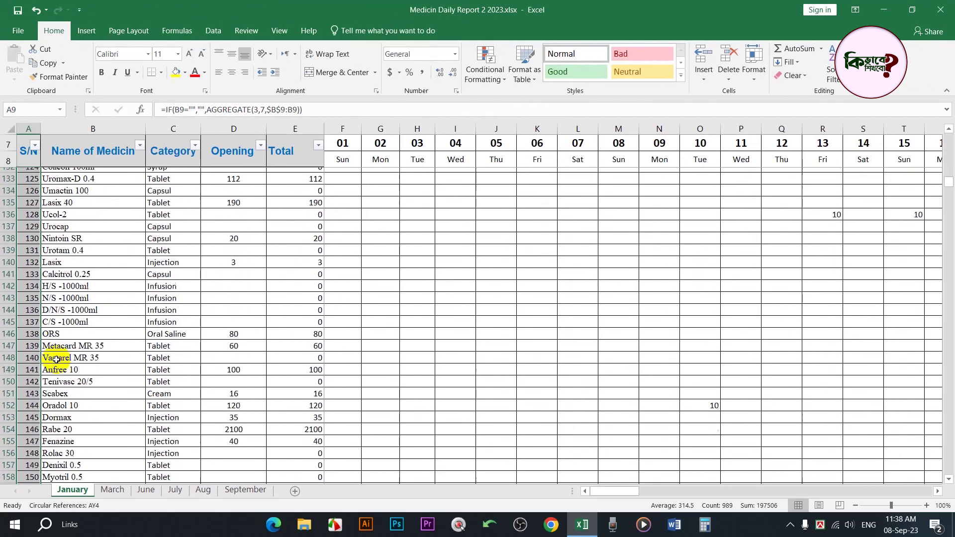
scroll(58, 361, "down", 10)
scroll(75, 363, "down", 10)
left_click(77, 365)
key("ctrl+Up")
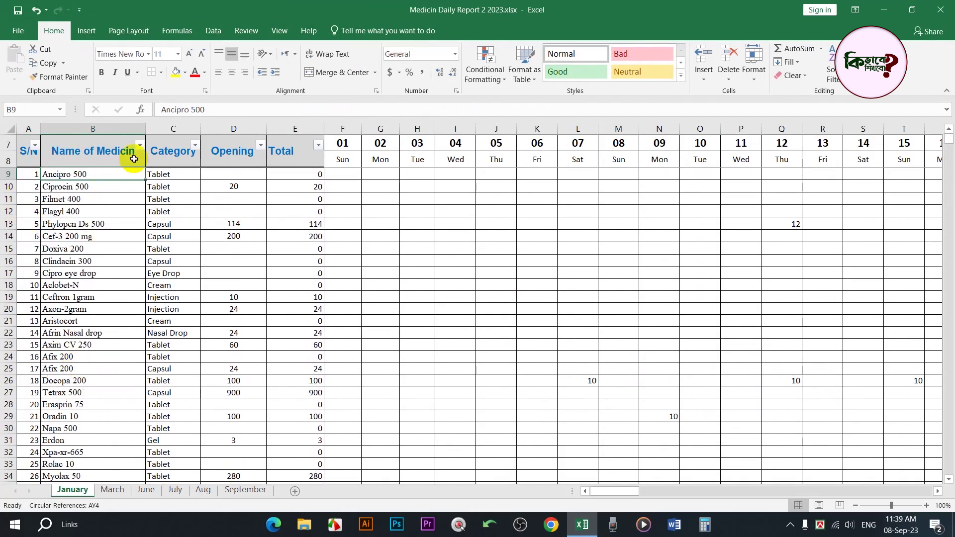
Sort the medicine names A to Z and confirm the S/N column still counts 1, 2, 3 in order
left_click(140, 145)
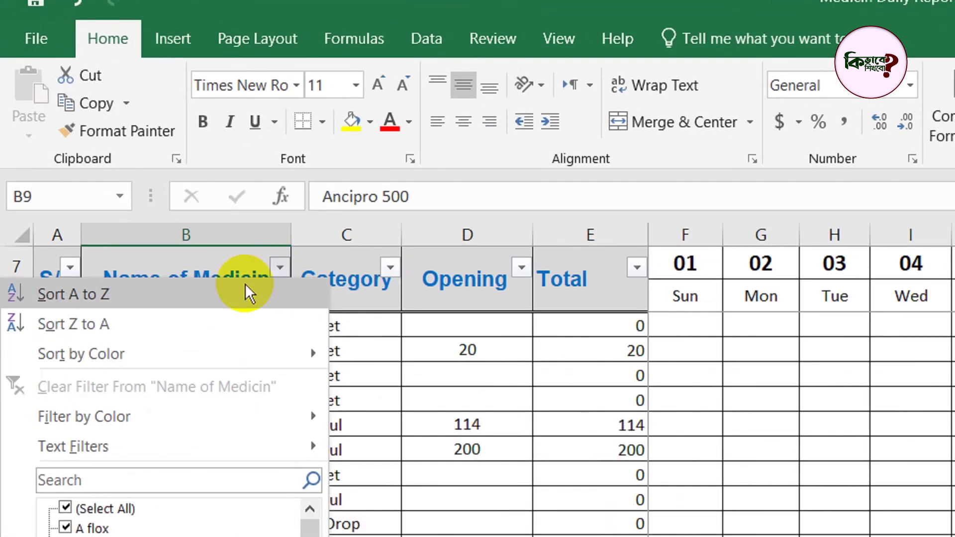
left_click(244, 293)
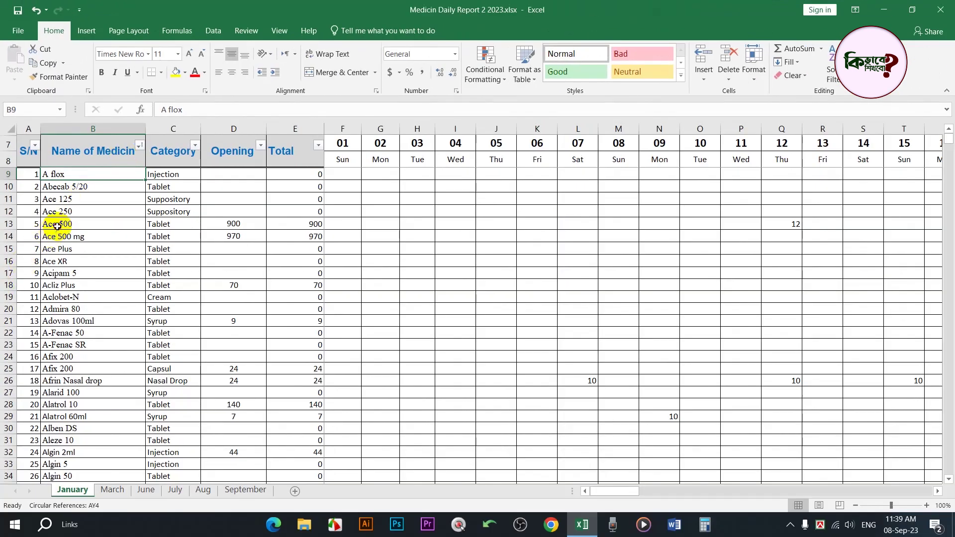
left_click(48, 224)
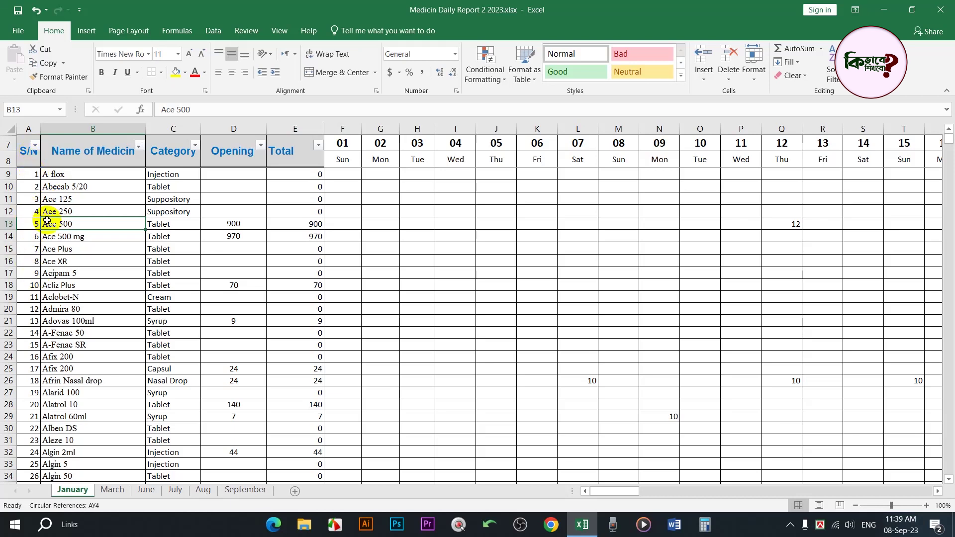
left_click(139, 146)
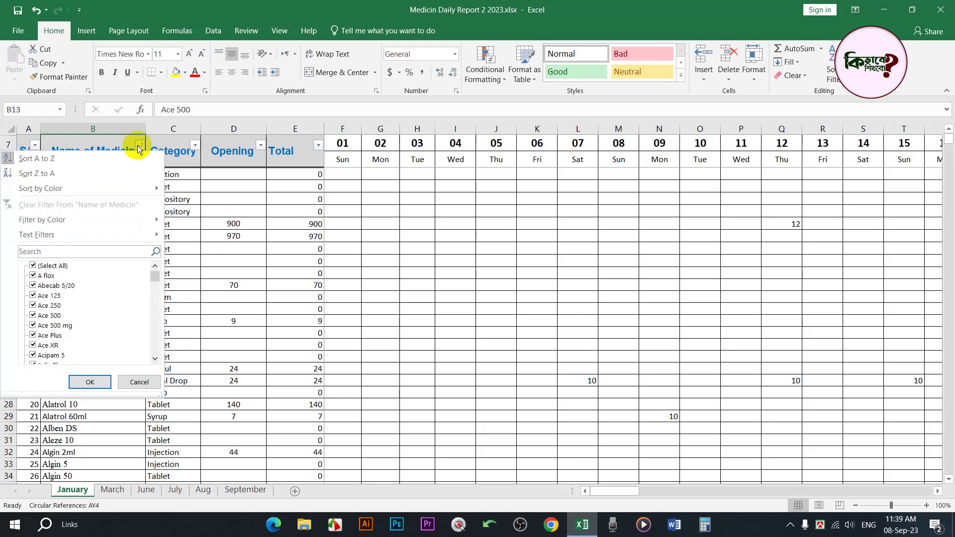
left_click(65, 250)
type("B")
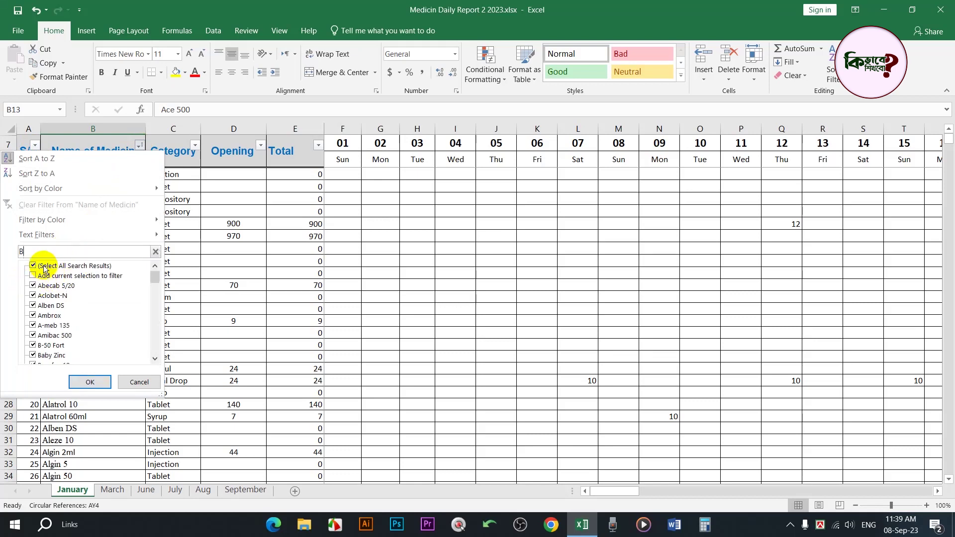
double_click(43, 267)
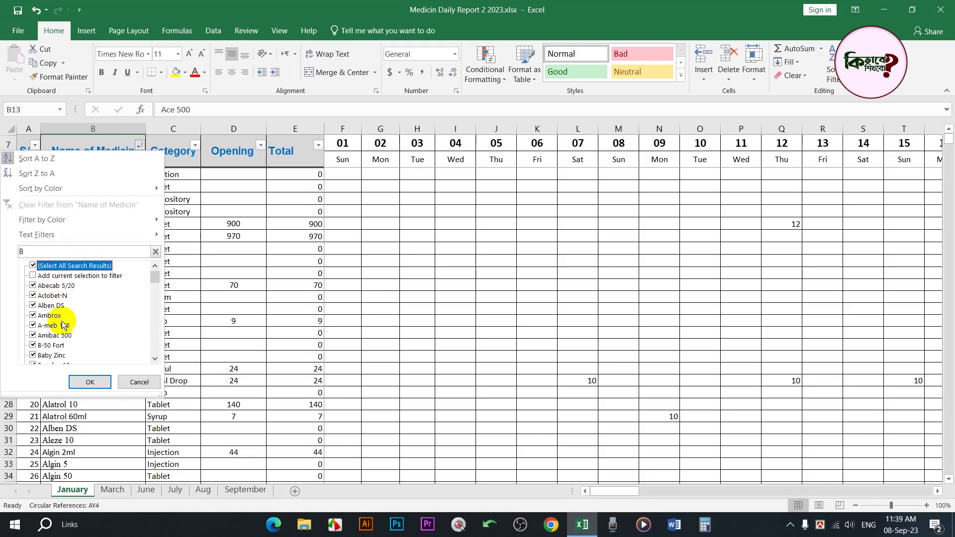
left_click(89, 382)
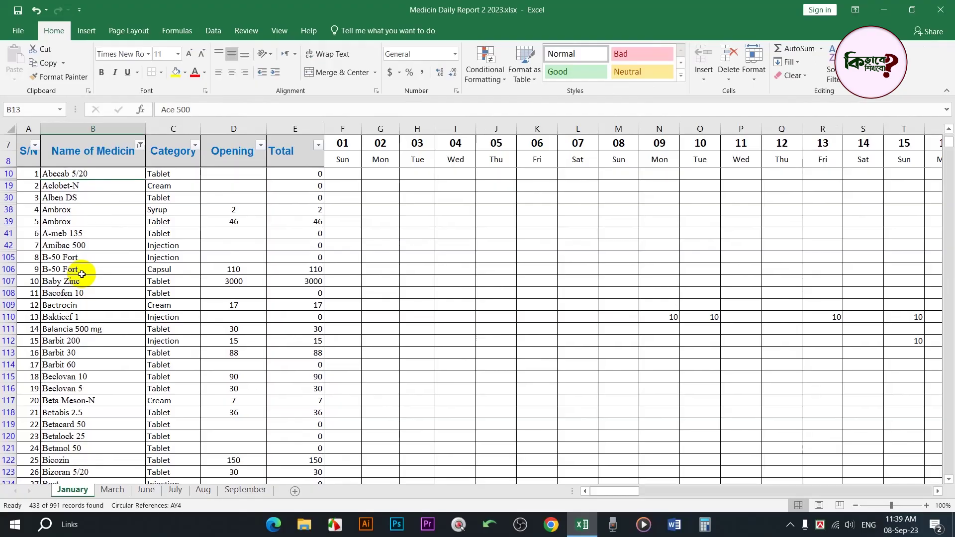
scroll(81, 274, "down", 3)
scroll(79, 279, "down", 4)
scroll(55, 290, "up", 4)
scroll(53, 277, "up", 3)
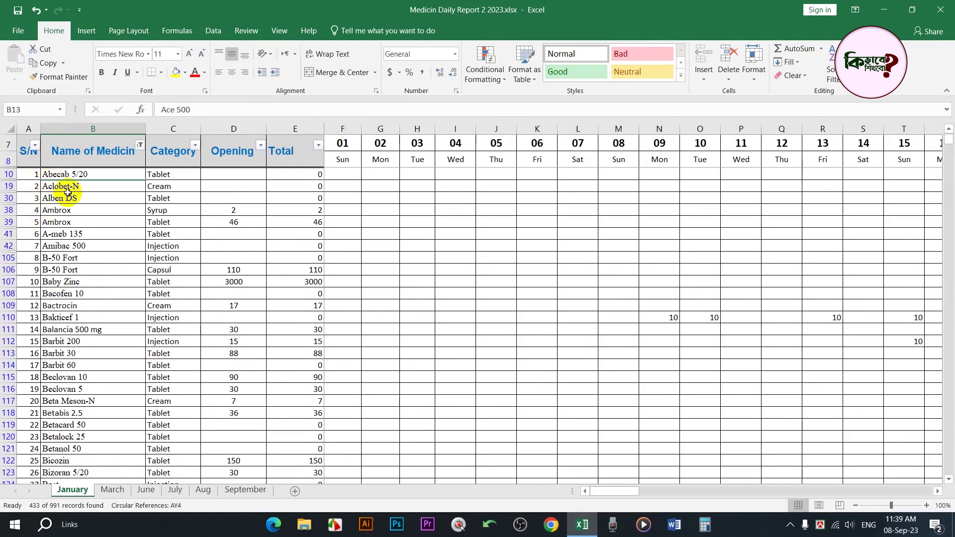
left_click(140, 145)
left_click(54, 203)
left_click(102, 322)
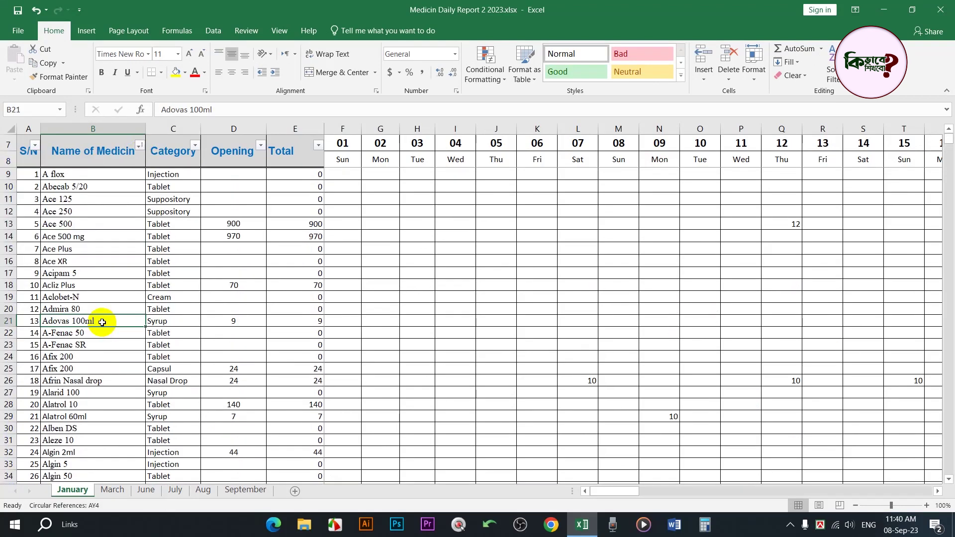